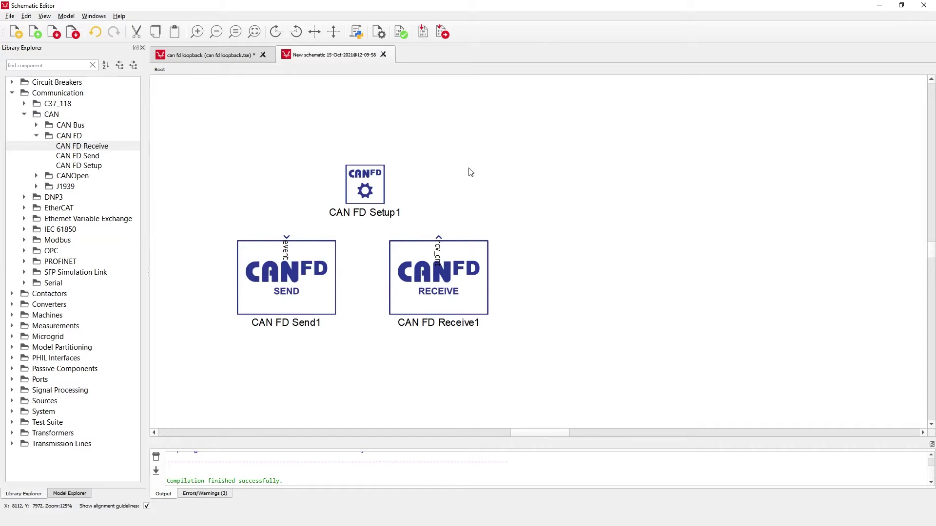
Set CAN FD Setup1's CAN1 and CAN2 baud rates both to 1M / 8M.
double_click(360, 182)
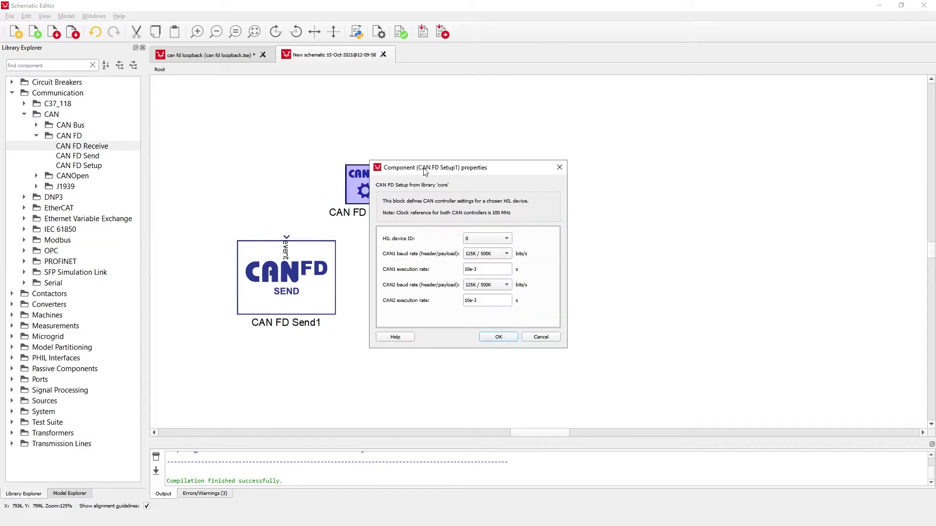
drag(518, 157, 628, 168)
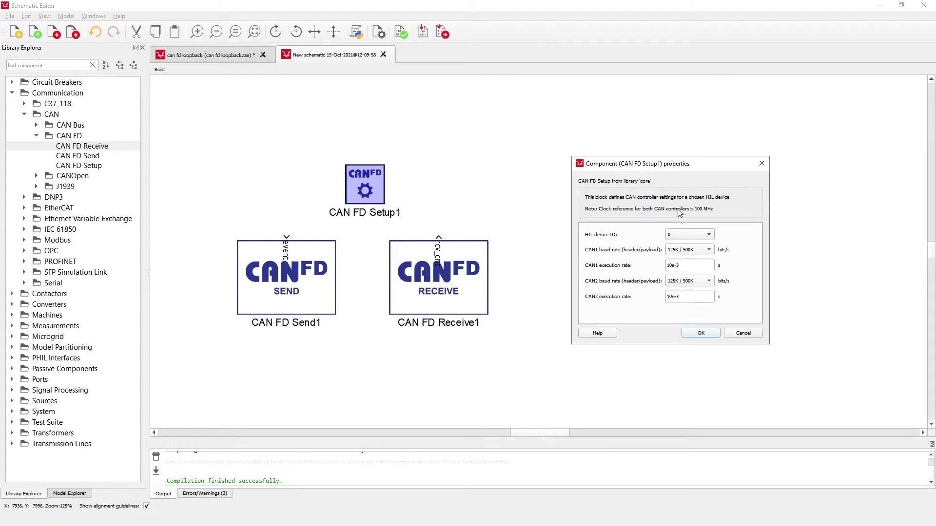
click(690, 251)
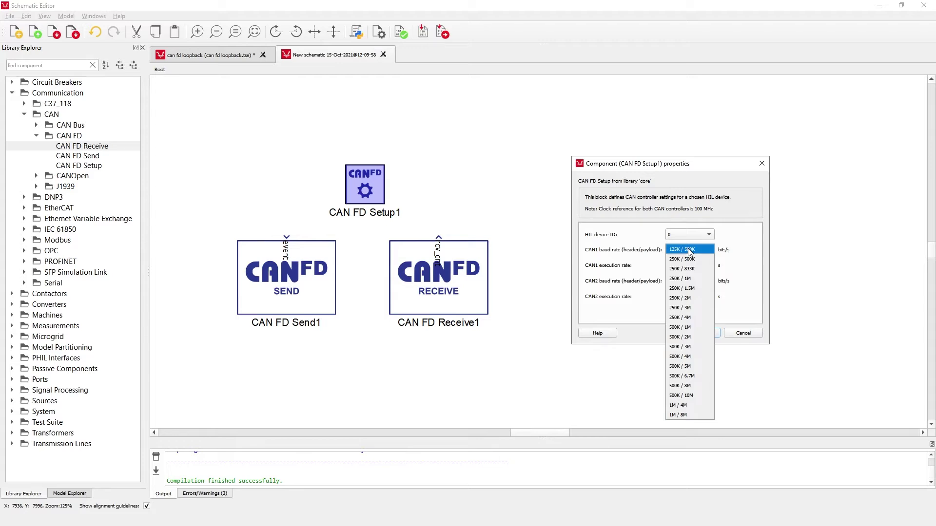
click(684, 415)
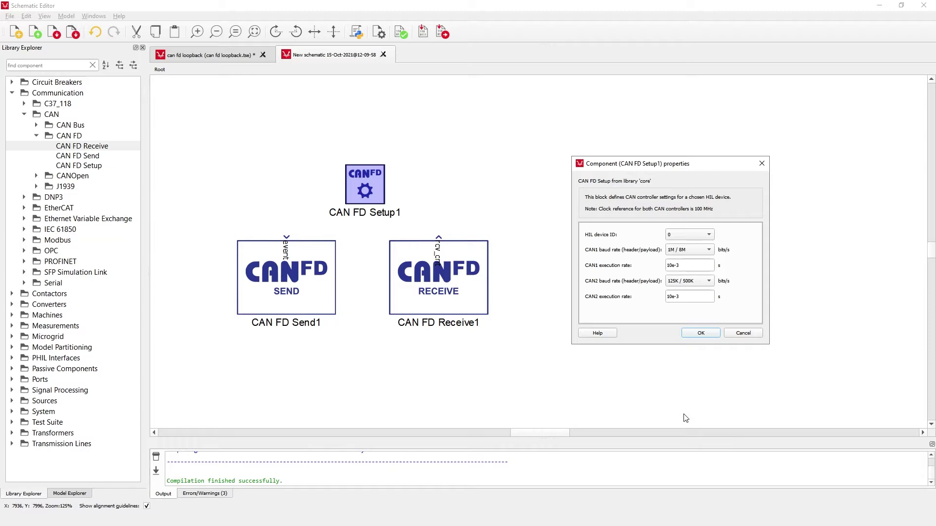
click(685, 283)
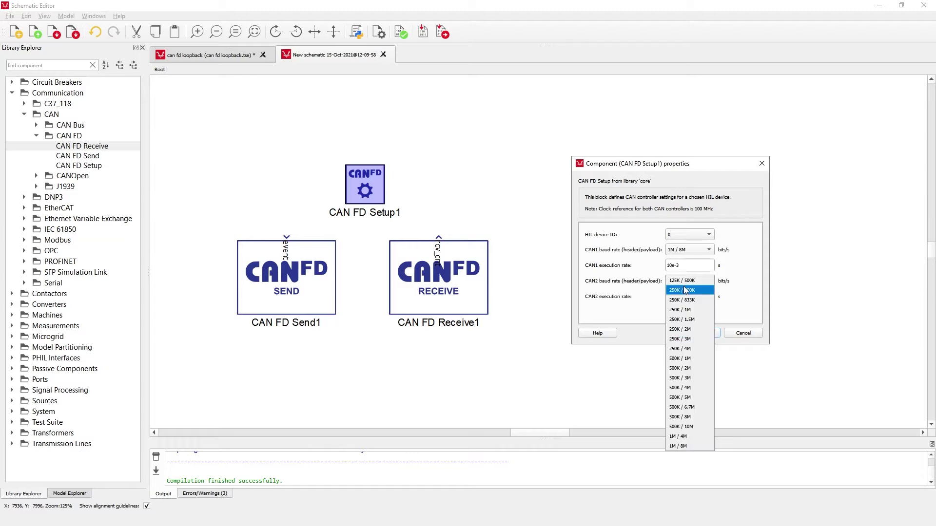
click(685, 446)
click(696, 337)
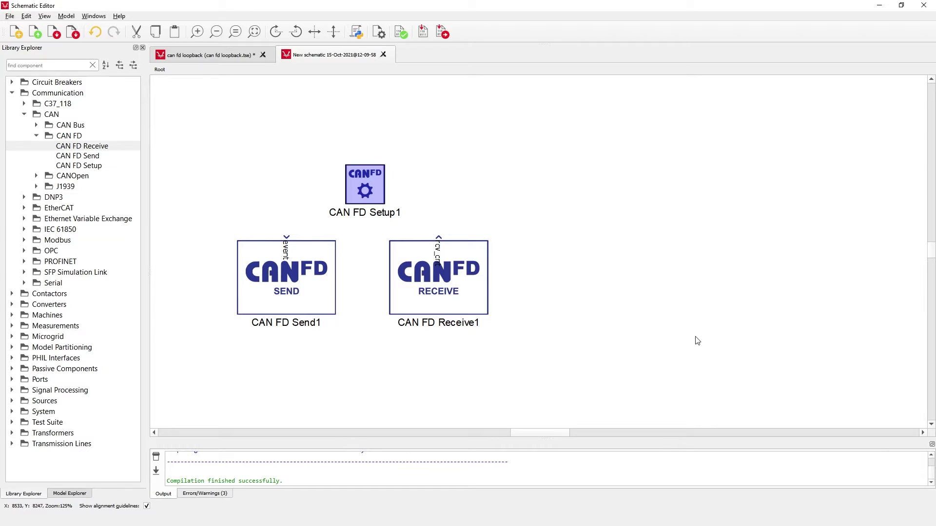
Glance at CAN FD Send1's properties, then confirm the model device is HIL606 without changes.
double_click(298, 284)
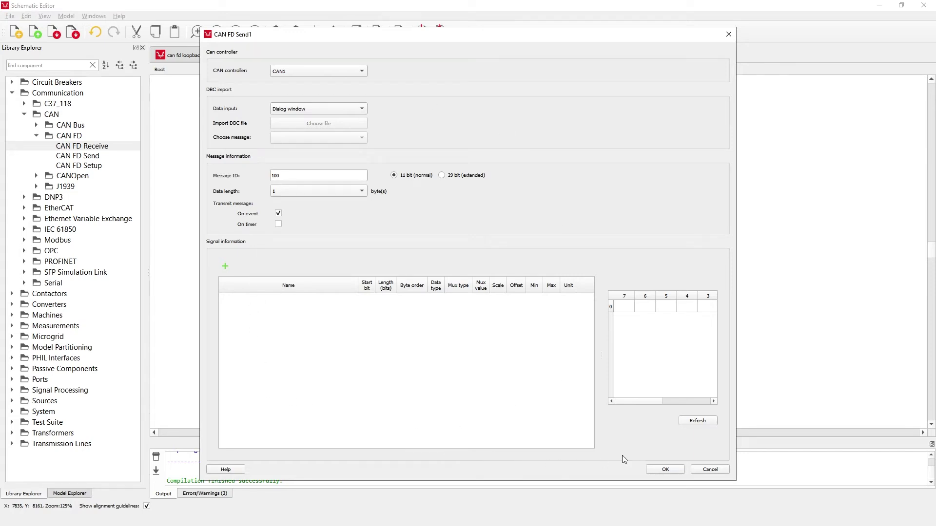
click(711, 470)
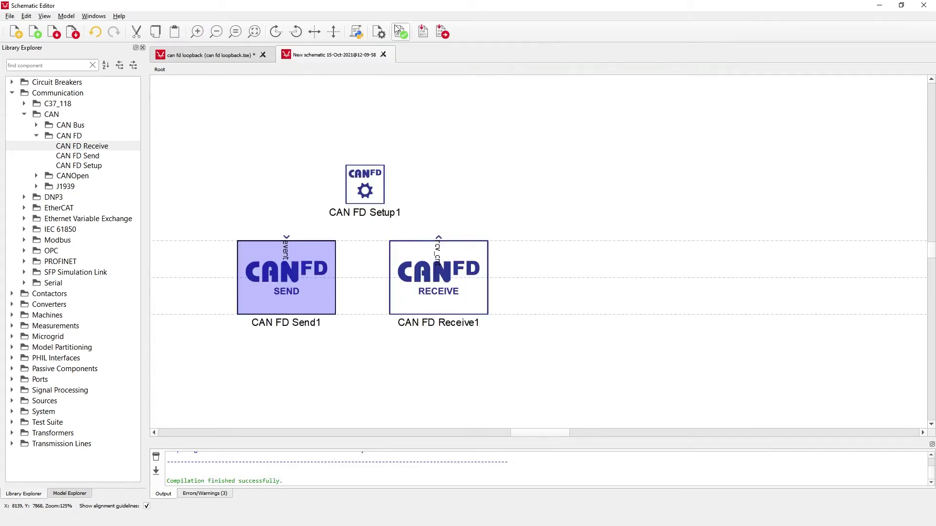
click(380, 32)
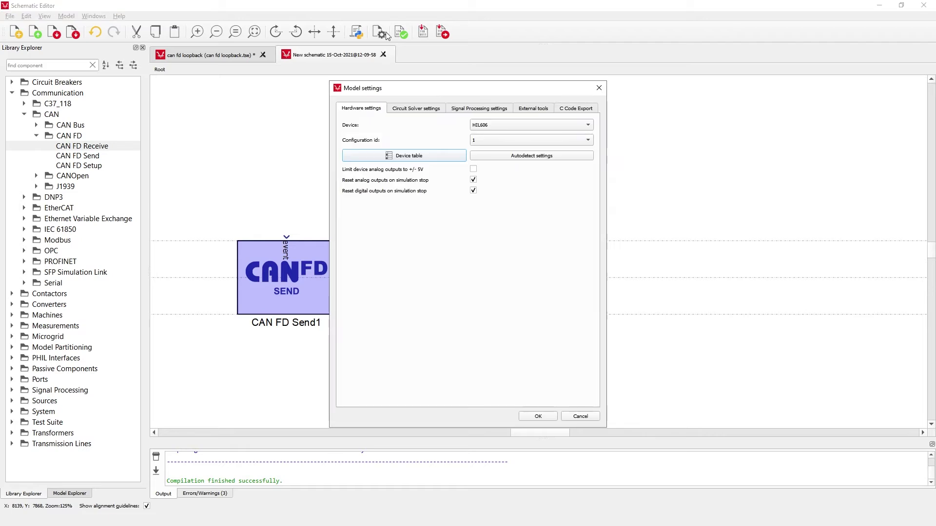
click(481, 125)
click(480, 124)
click(524, 159)
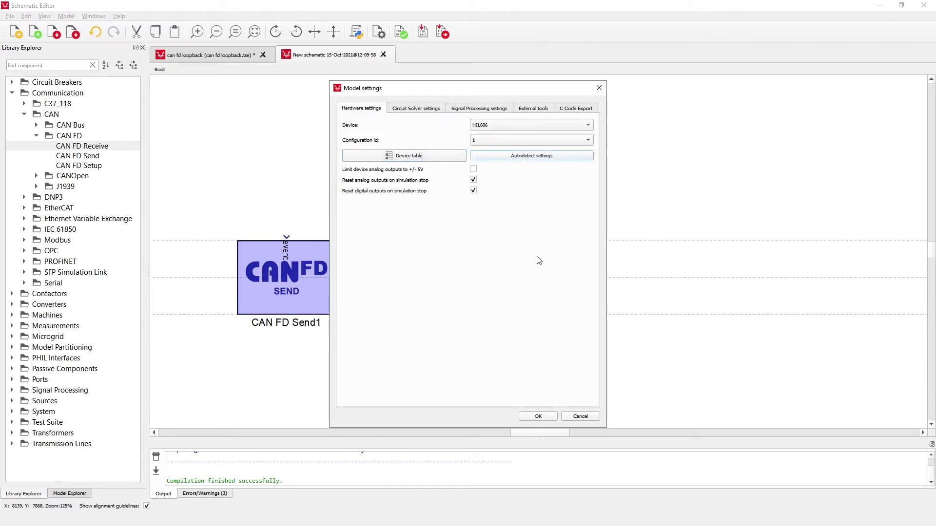
click(570, 417)
click(520, 174)
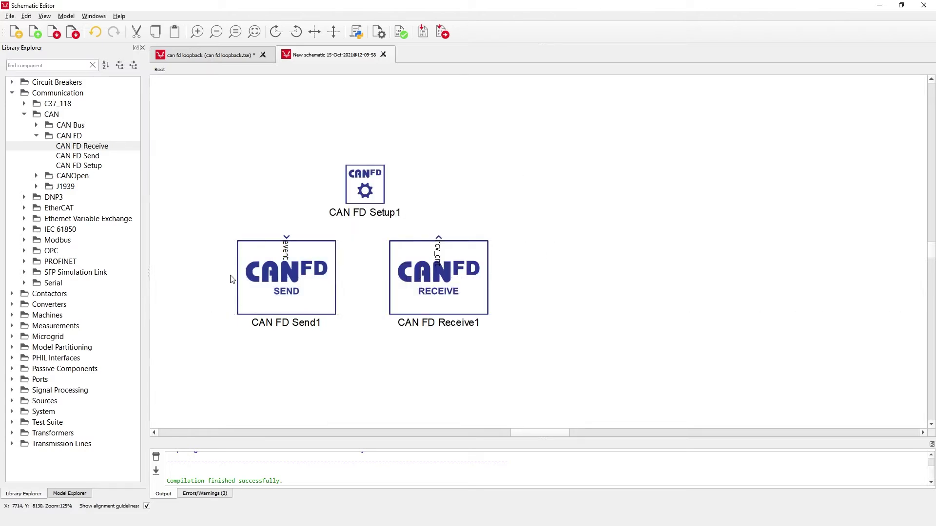
double_click(251, 283)
click(314, 74)
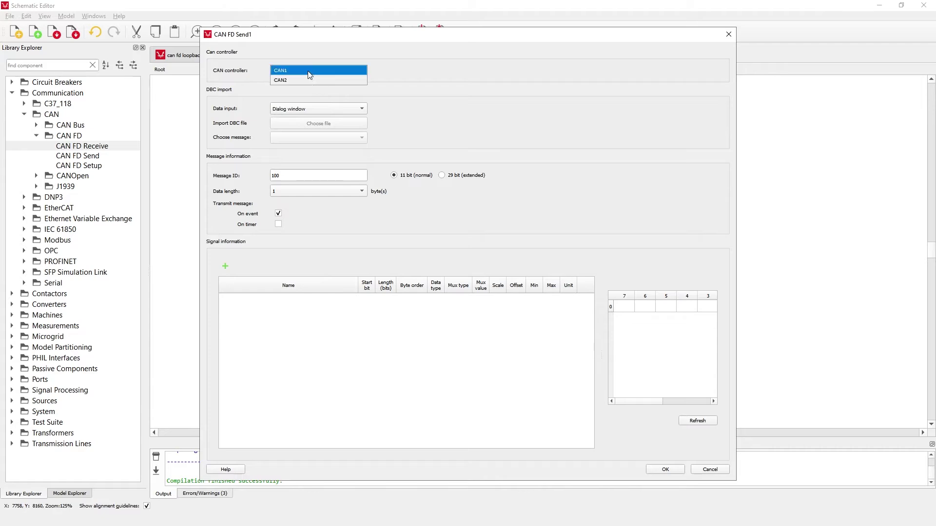
click(282, 78)
click(282, 74)
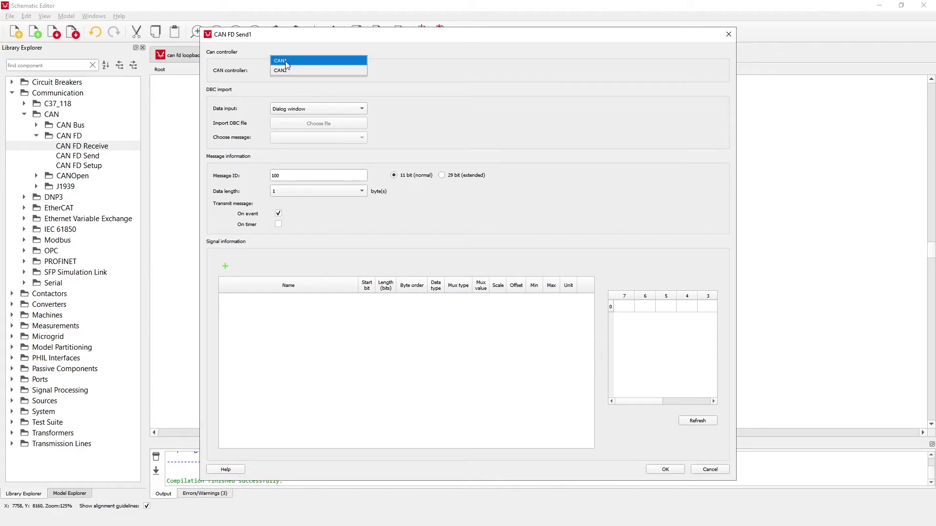
click(286, 61)
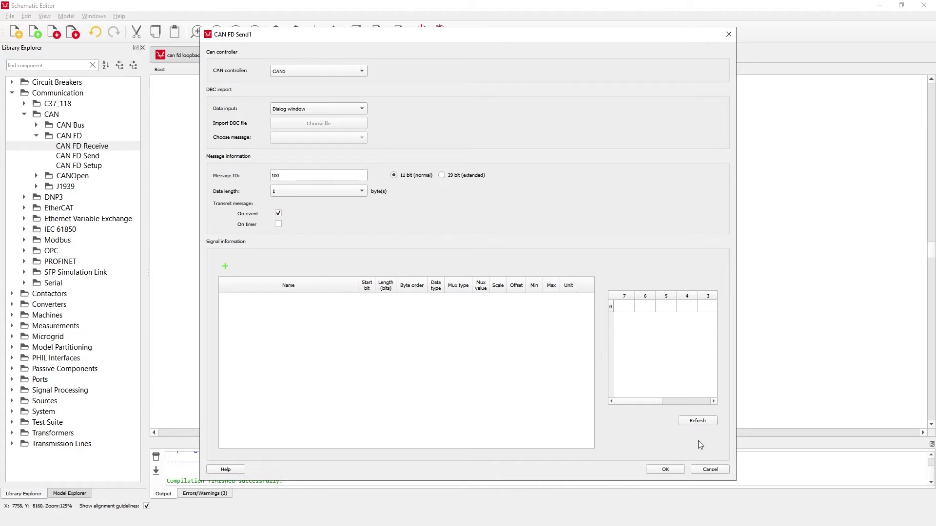
click(701, 469)
click(573, 233)
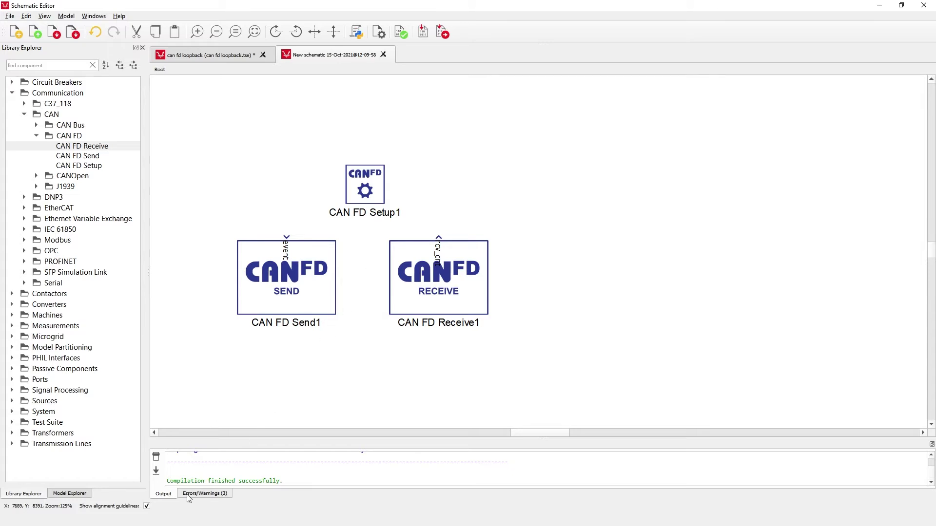
Open the CAN FD setup example from communication protocols > can fd in Control Center.
click(171, 525)
click(96, 493)
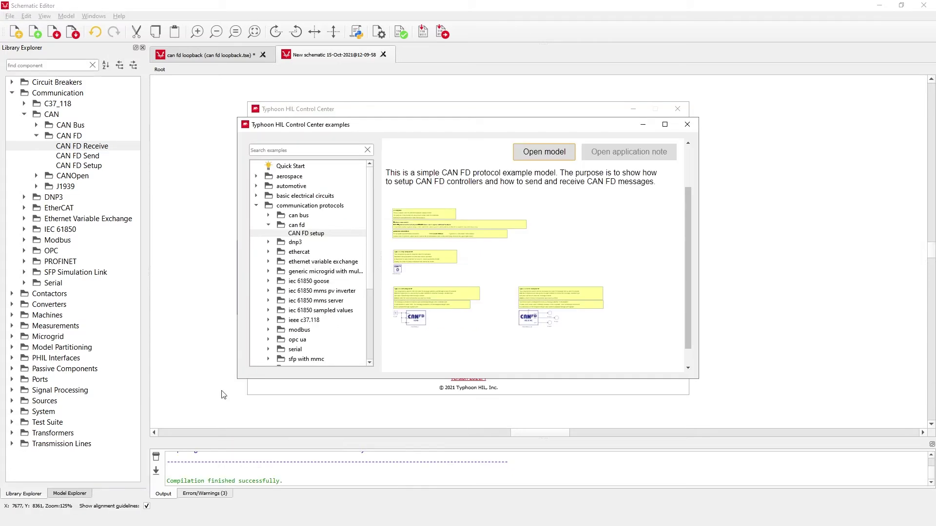
scroll(445, 185, up, 2)
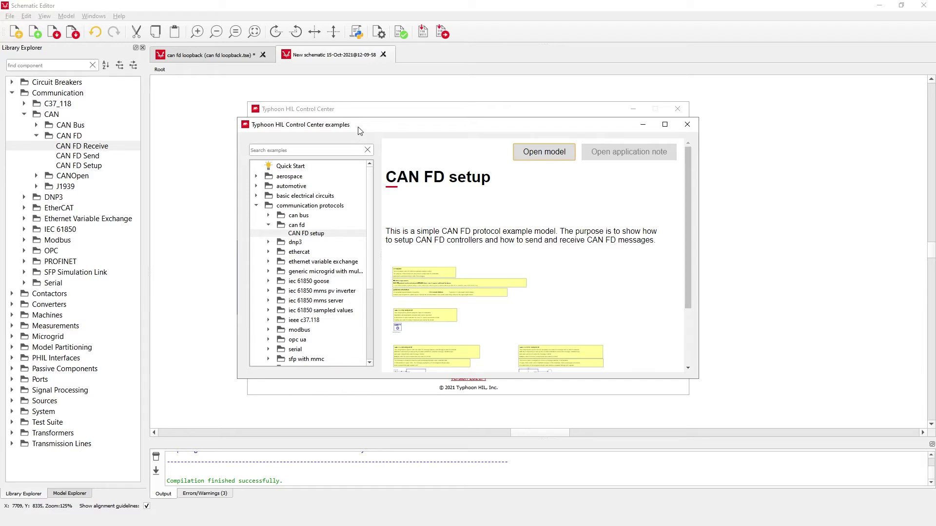
click(257, 206)
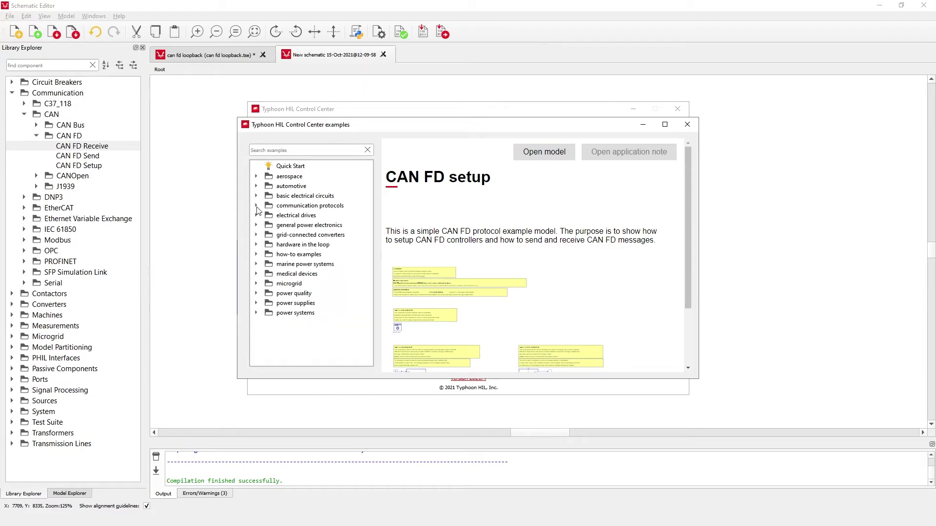
click(256, 206)
click(269, 225)
click(268, 226)
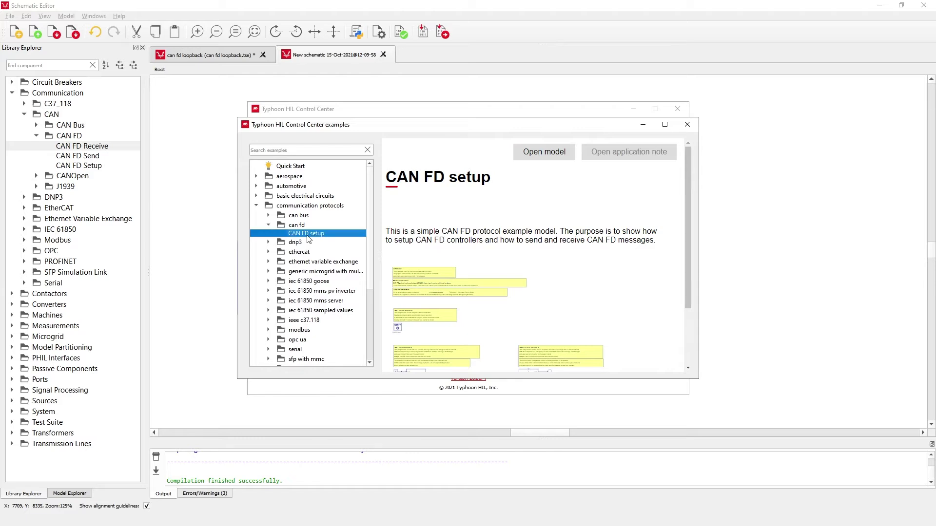
click(529, 156)
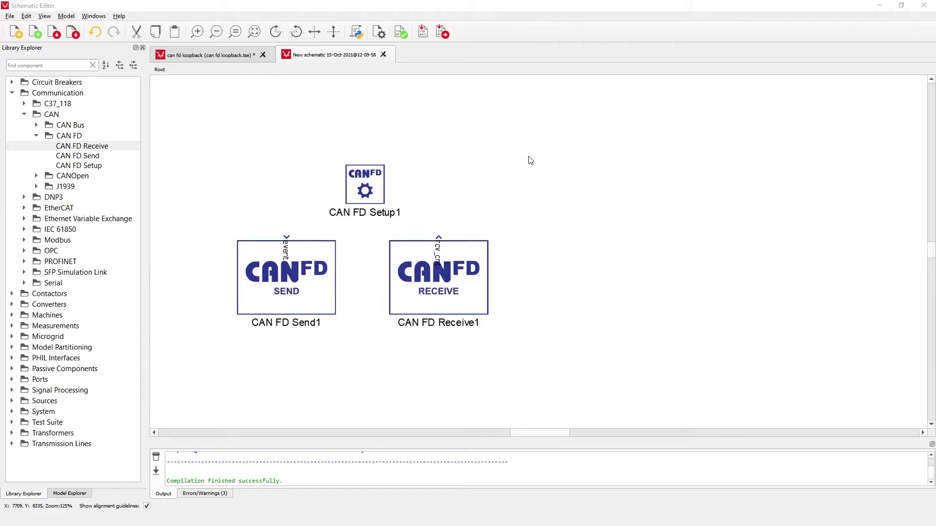
Switch to the can fd loopback model and collapse the Communication library folder.
click(218, 54)
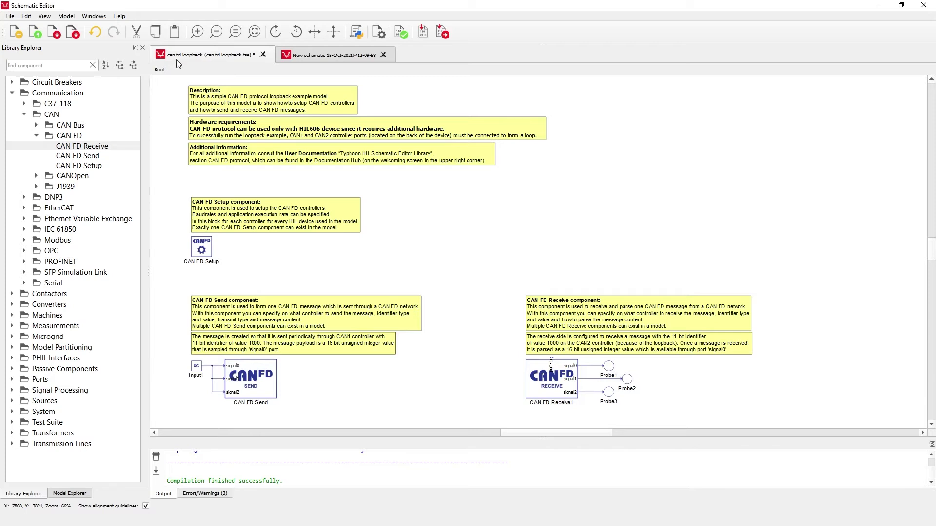
click(13, 96)
click(12, 93)
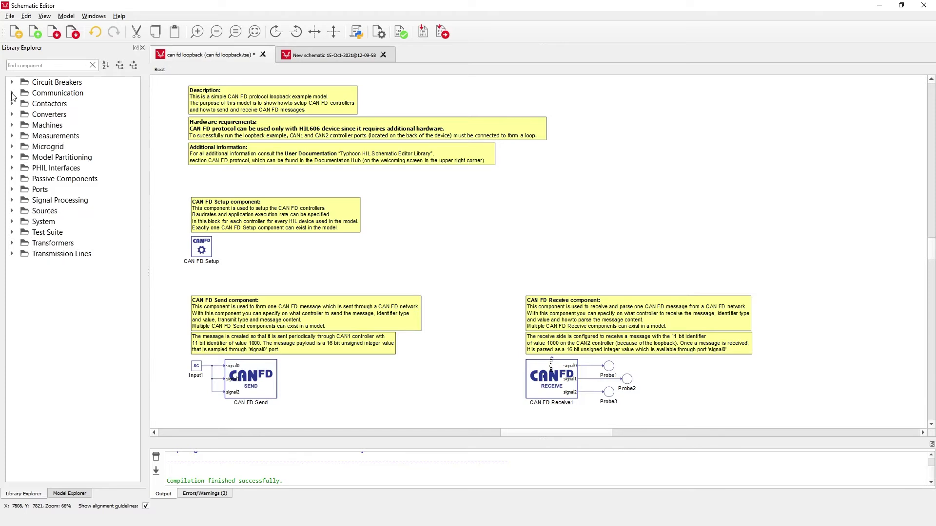
Check that the example's CAN FD Setup CAN1 and CAN2 baud rates remain 125K / 500K.
double_click(205, 253)
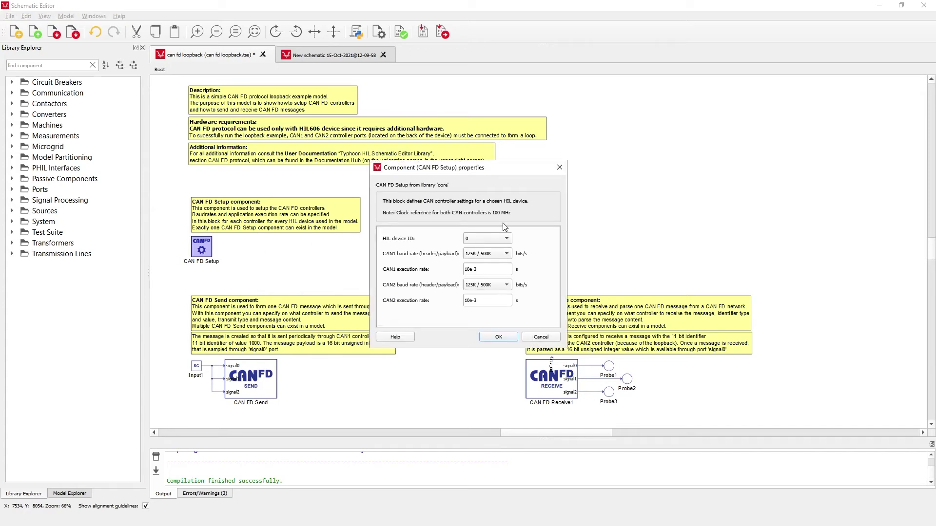
click(502, 253)
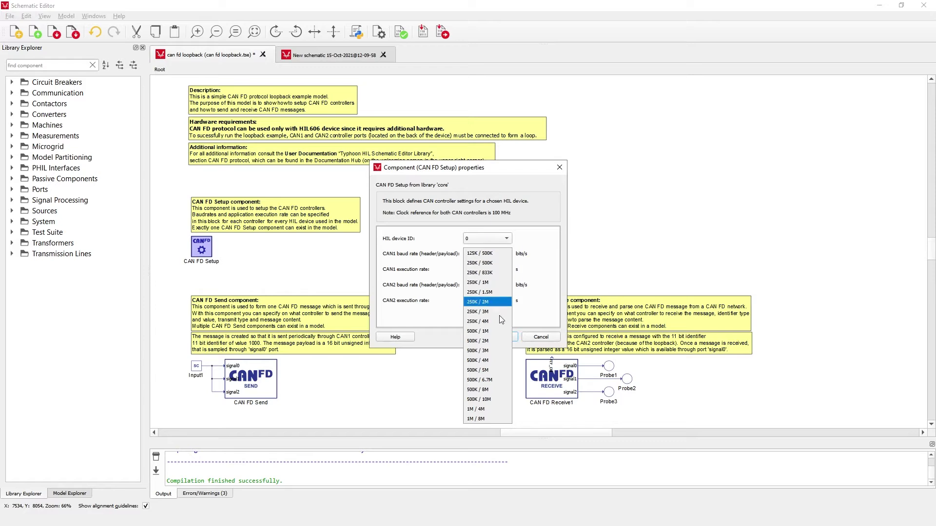
click(504, 253)
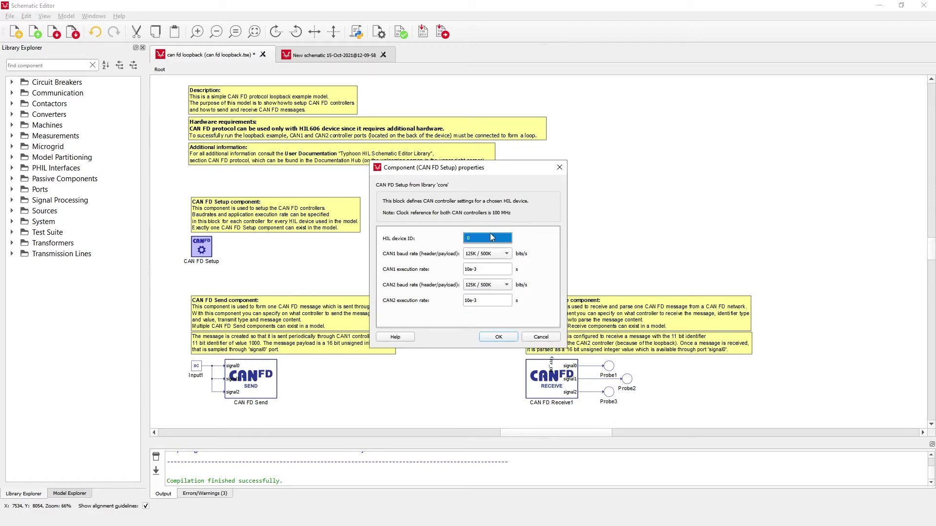
click(491, 285)
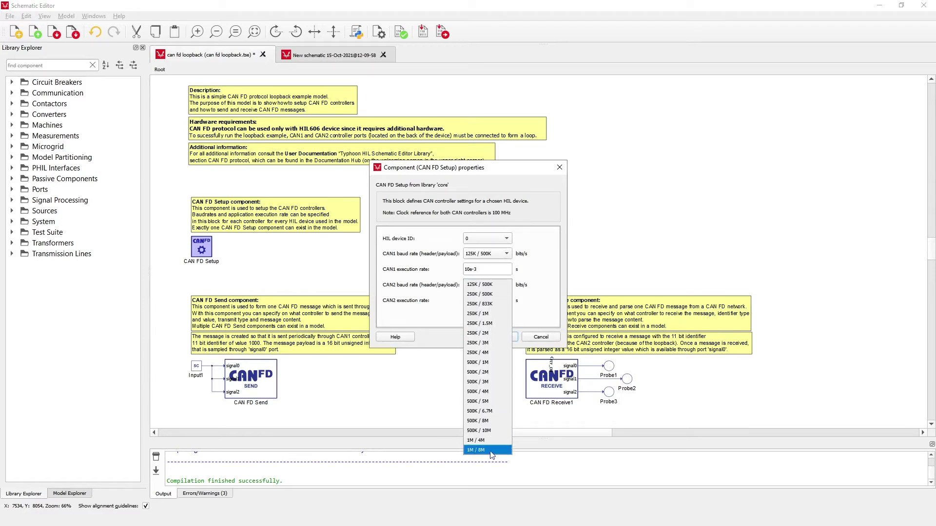
click(494, 286)
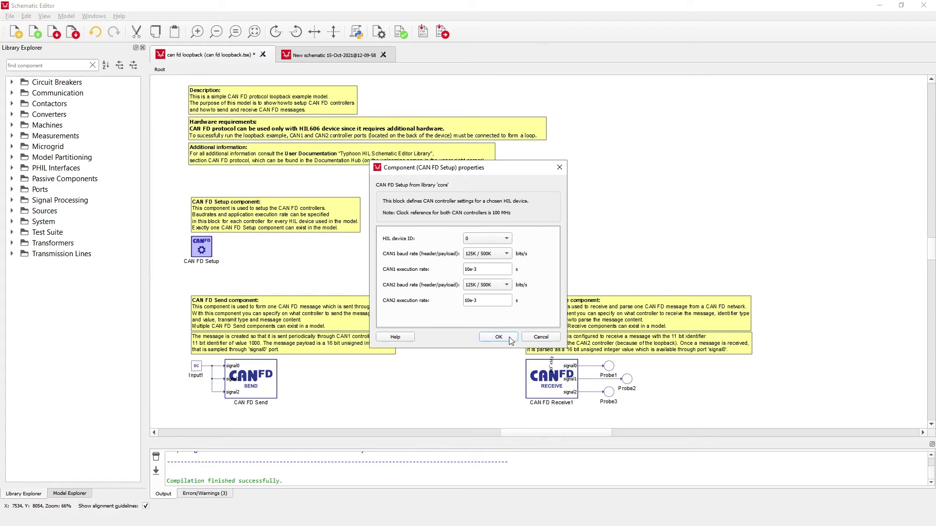
click(510, 337)
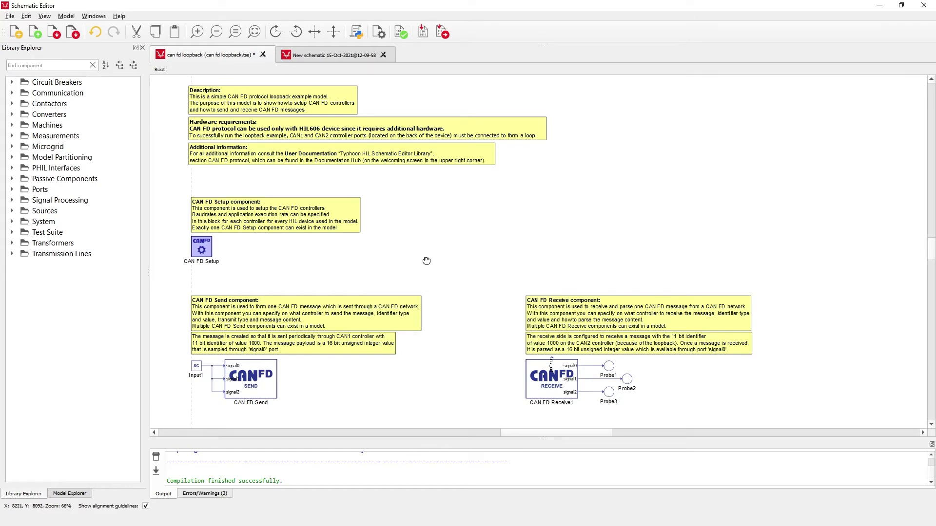
drag(426, 261, 442, 175)
scroll(452, 195, up, 3)
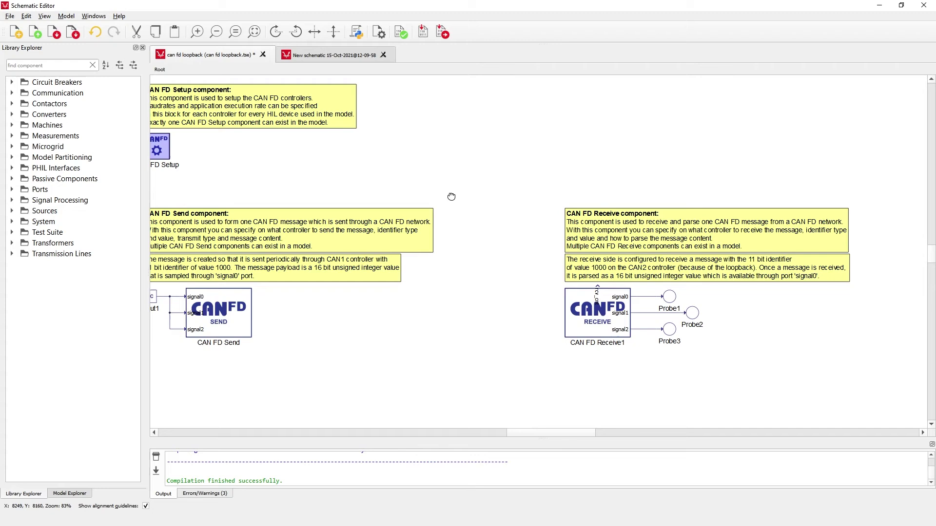
drag(486, 197, 490, 201)
Pan and zoom the schematic to center the CAN FD Send block and its Input1 source.
click(490, 199)
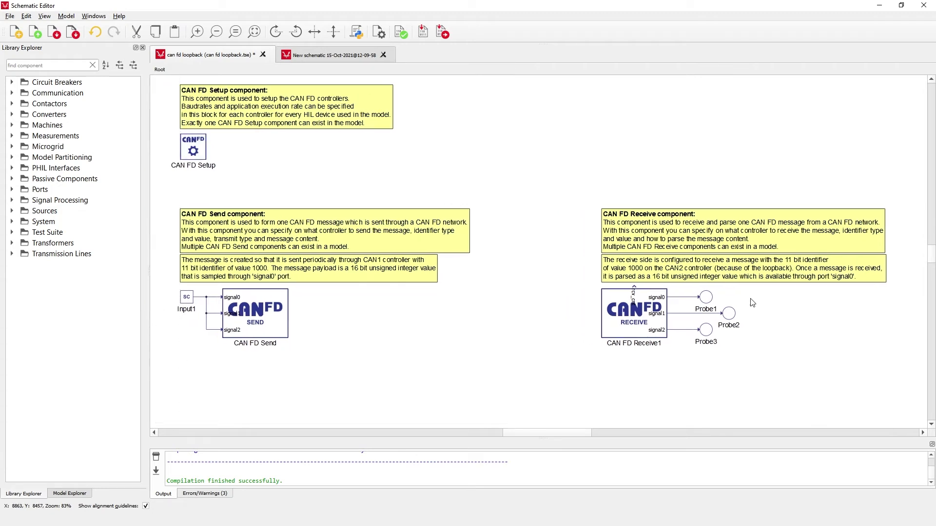
drag(655, 316, 423, 310)
drag(331, 313, 437, 301)
scroll(417, 309, up, 4)
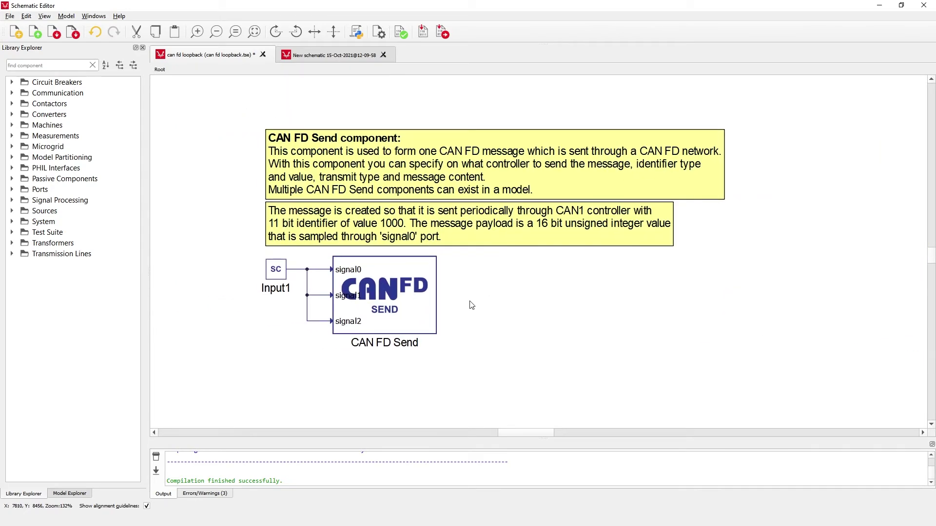
Review CAN FD Send's settings: CAN1 controller, Message ID 1000, data length 6, Dialog window input.
double_click(425, 300)
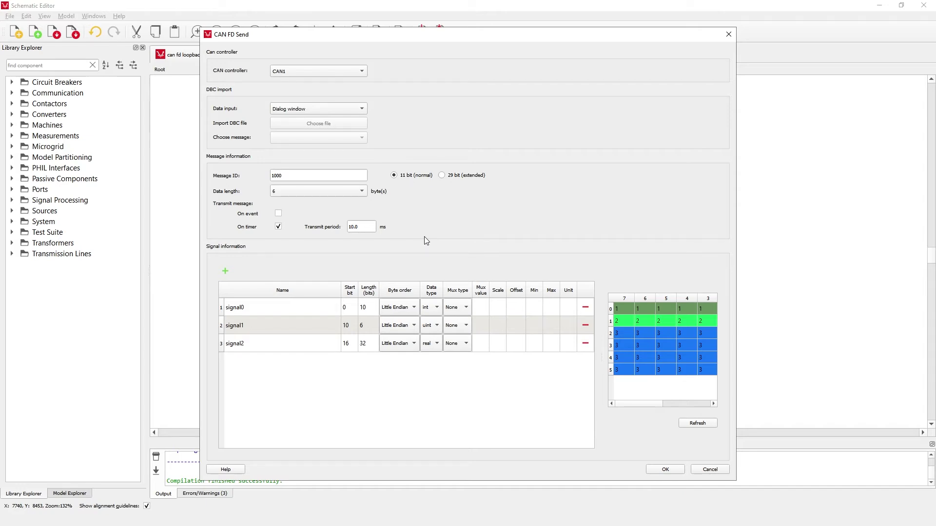
double_click(313, 174)
click(313, 193)
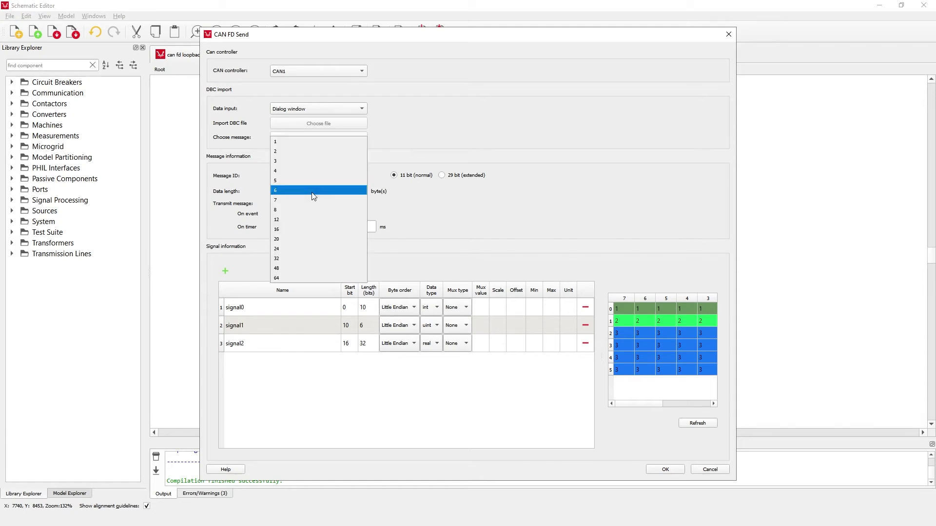
click(315, 192)
click(288, 307)
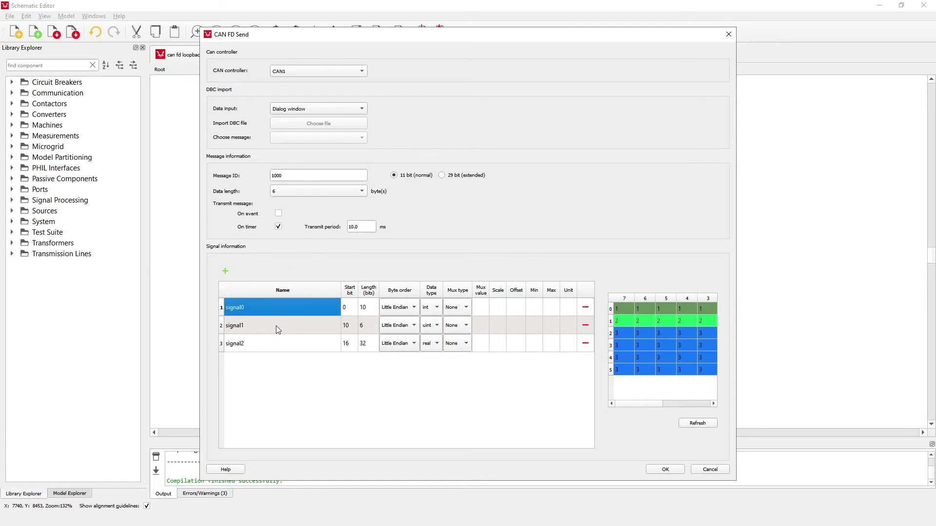
click(276, 327)
click(272, 348)
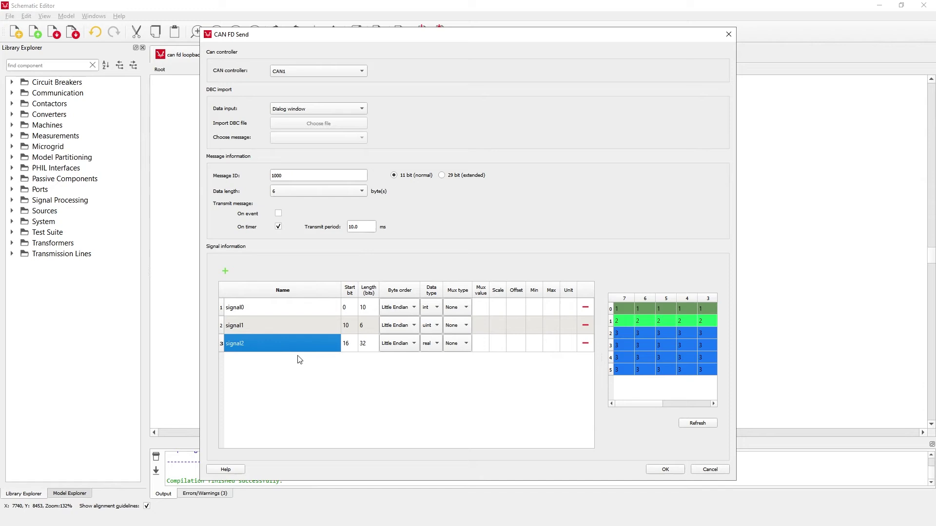
click(344, 110)
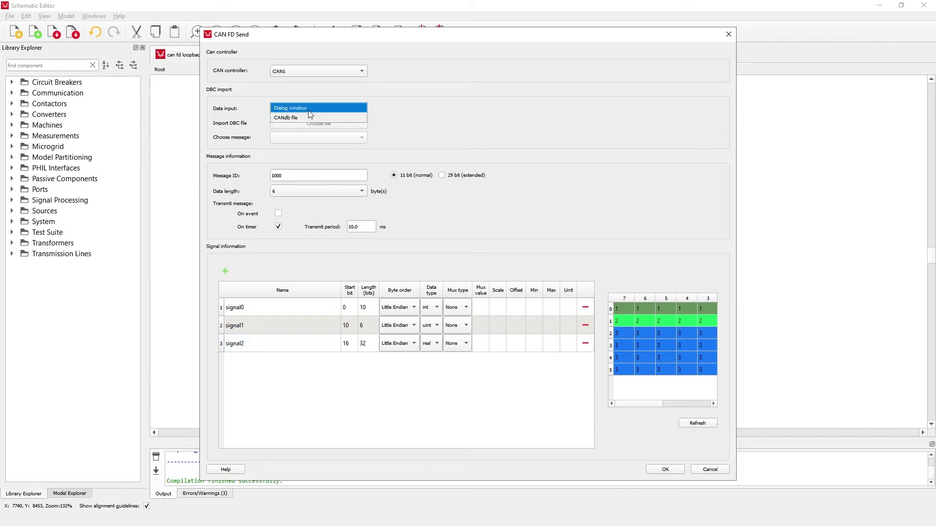
click(310, 110)
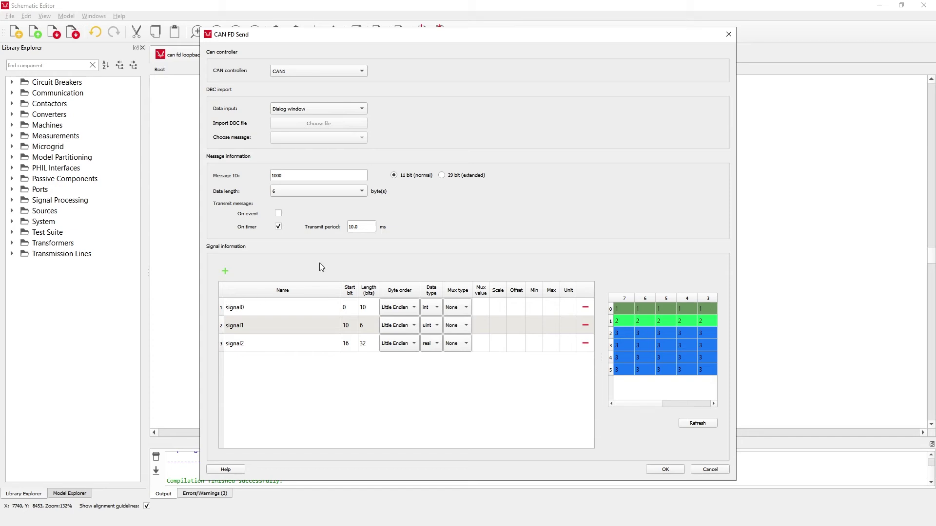
click(315, 71)
click(313, 71)
Inspect the signal table's start bits and bit lengths, keeping signal1's length at 6.
double_click(365, 312)
key(shift+Tab)
key(Tab)
double_click(371, 326)
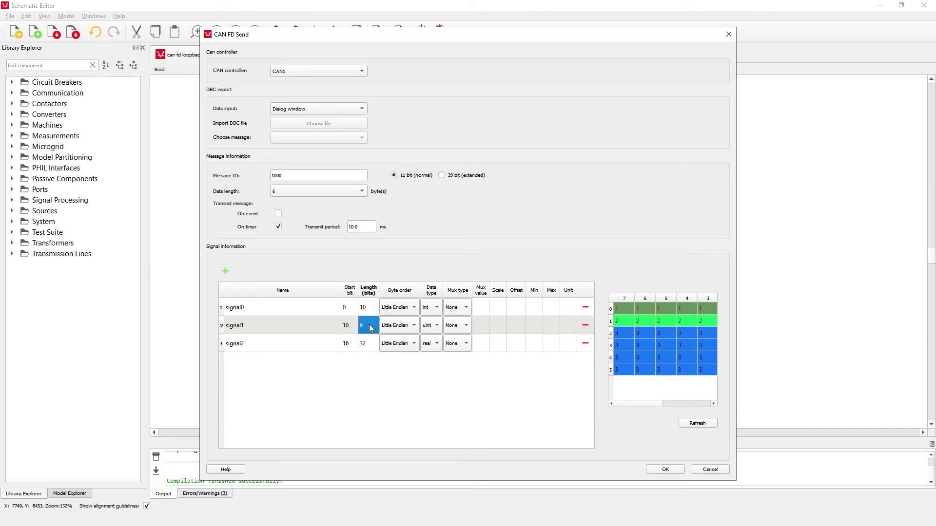
click(269, 308)
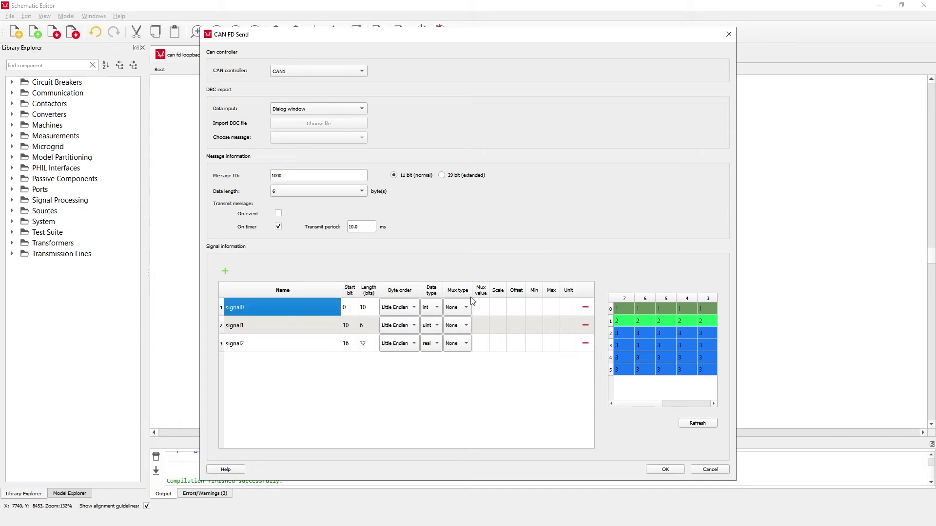
Cancel the Send settings, check Input1's properties, then pan over and select CAN FD Receive1.
click(711, 469)
double_click(276, 269)
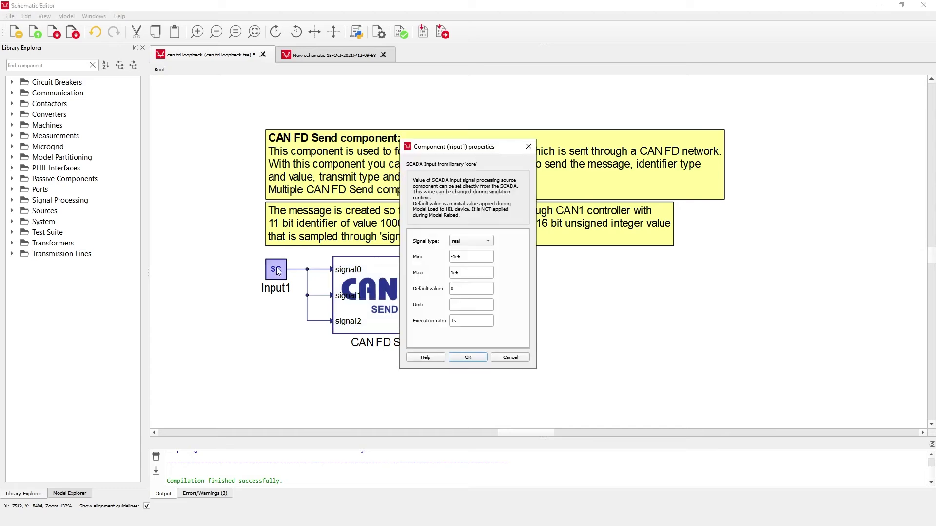
click(529, 146)
drag(814, 250, 211, 239)
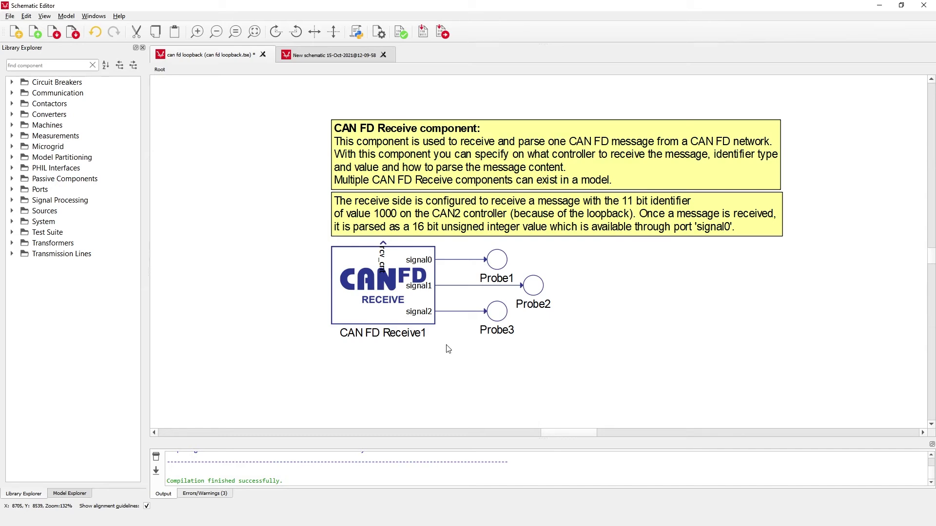
click(390, 299)
double_click(385, 300)
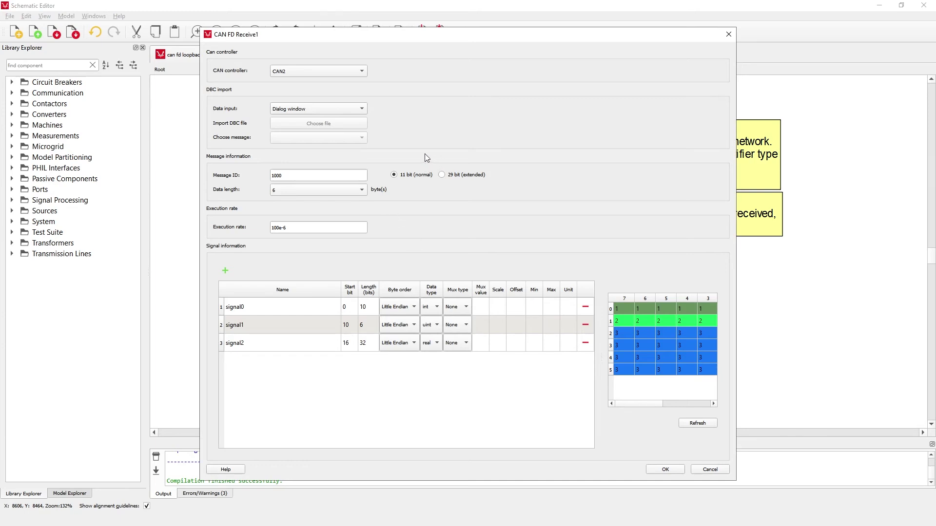
click(358, 73)
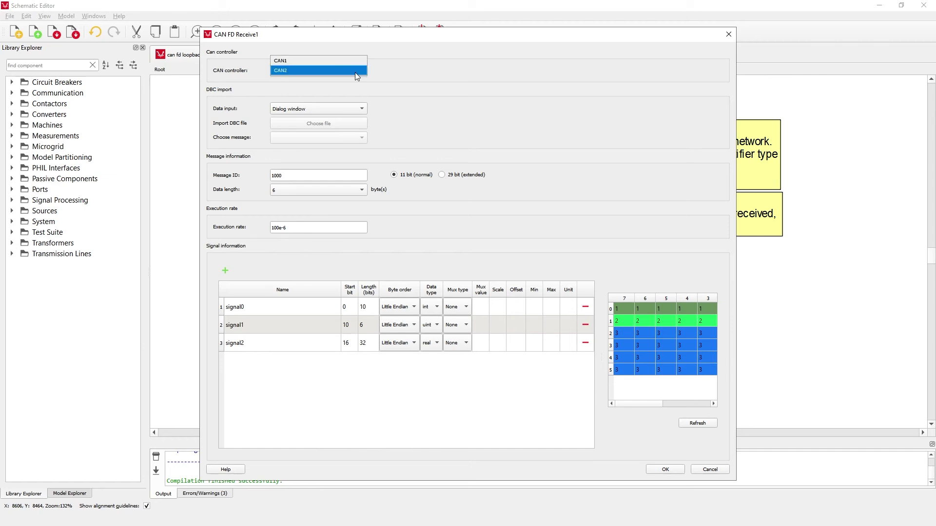
click(355, 70)
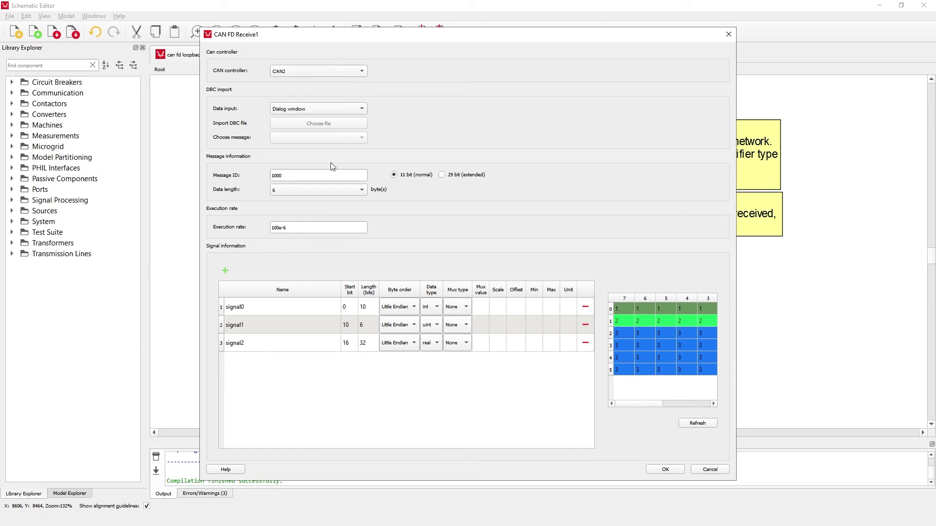
double_click(328, 176)
click(328, 175)
click(303, 308)
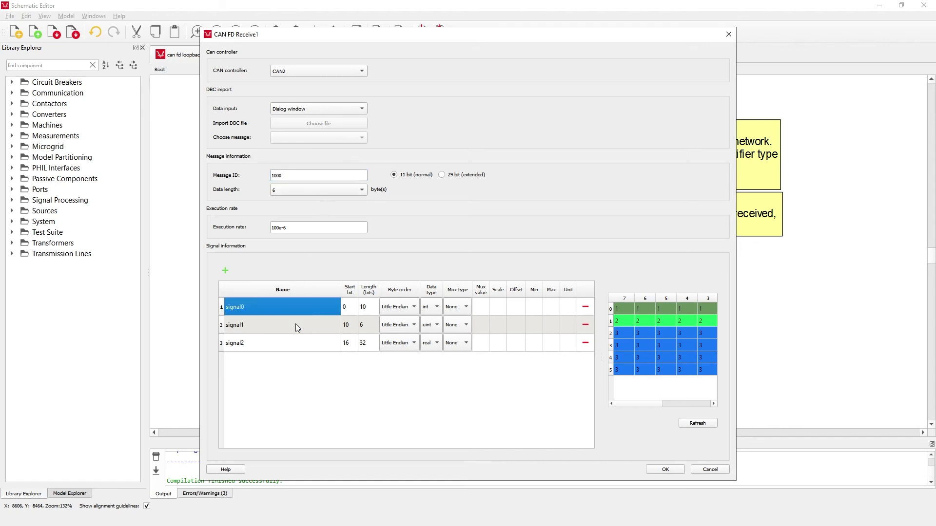
click(295, 324)
click(294, 346)
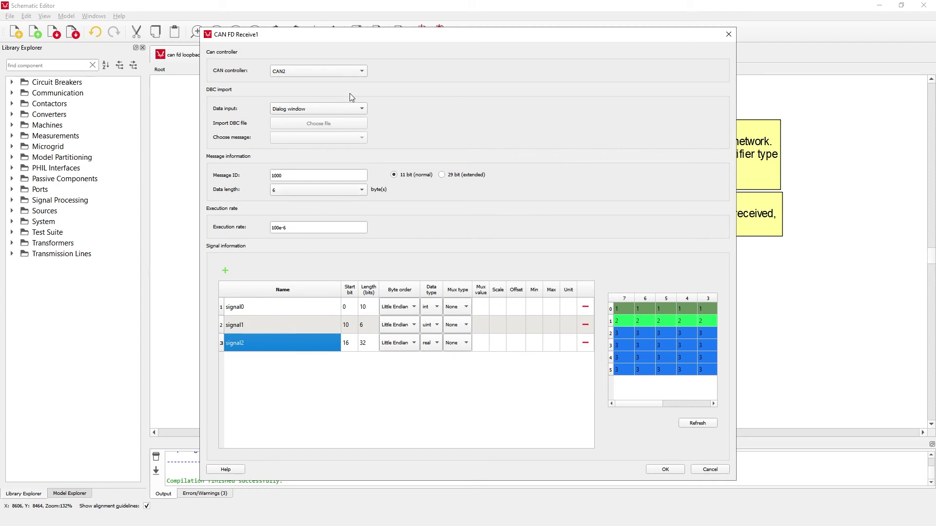
click(354, 71)
click(354, 72)
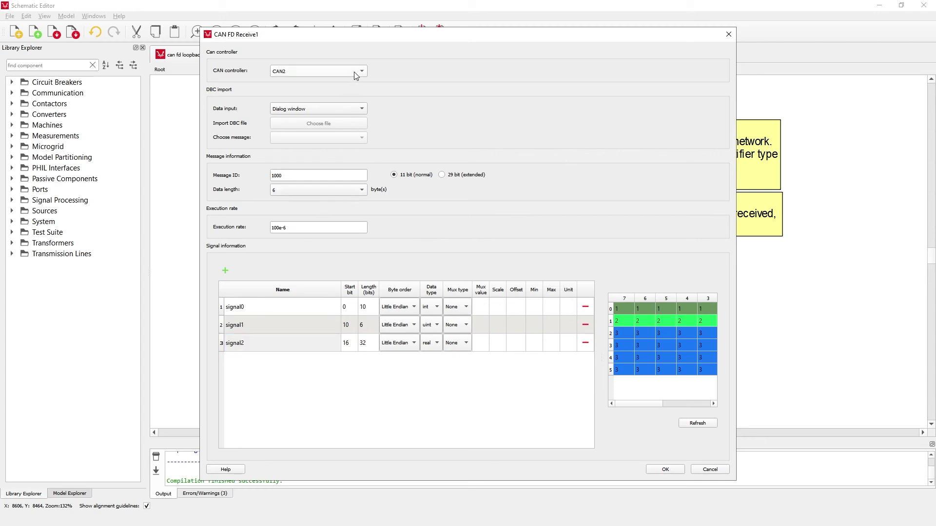
click(674, 473)
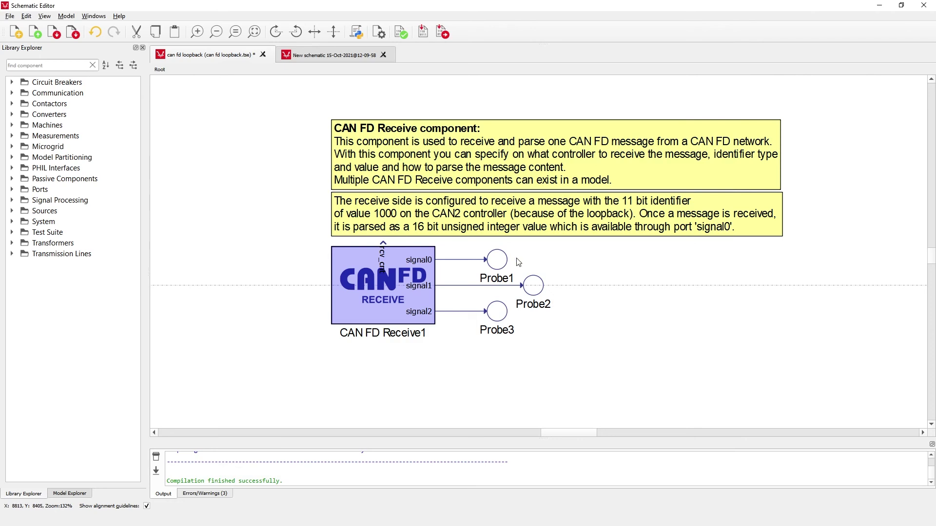
Check Probe1 and Probe2, then compile and load the model into HIL SCADA.
double_click(498, 260)
key(Escape)
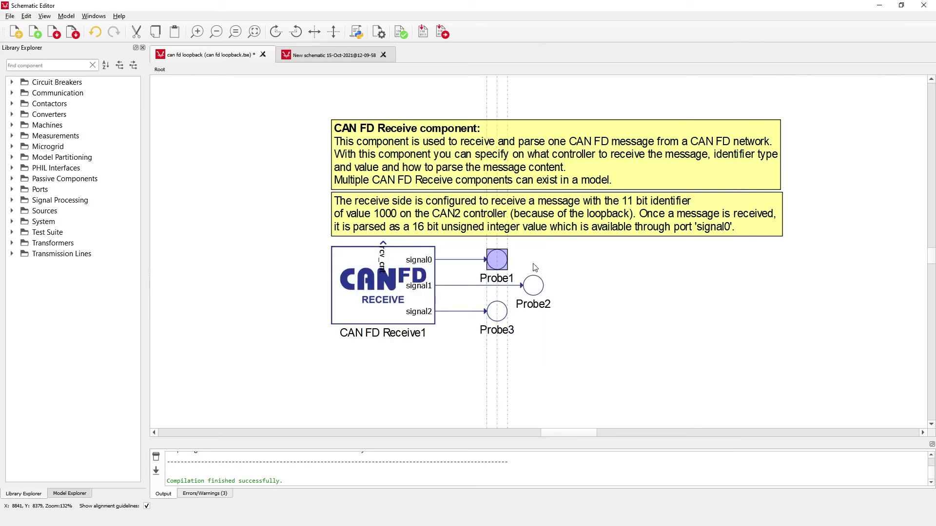
double_click(534, 286)
click(539, 160)
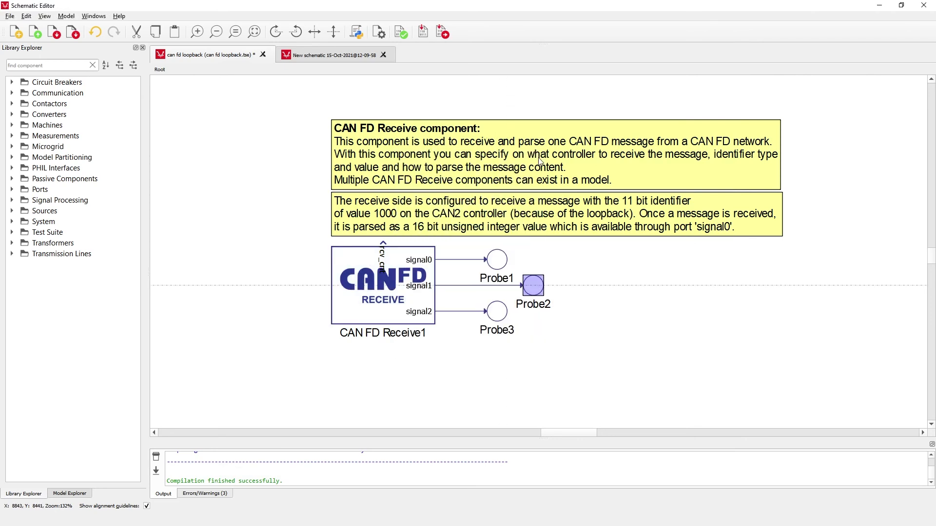
click(423, 34)
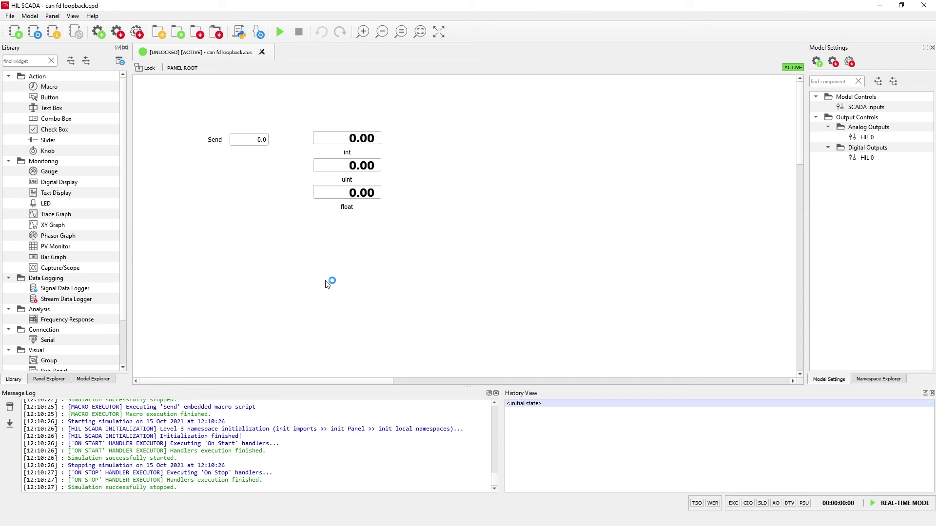
Check the Send box and int display properties, send 2.0, and start the simulation.
double_click(215, 141)
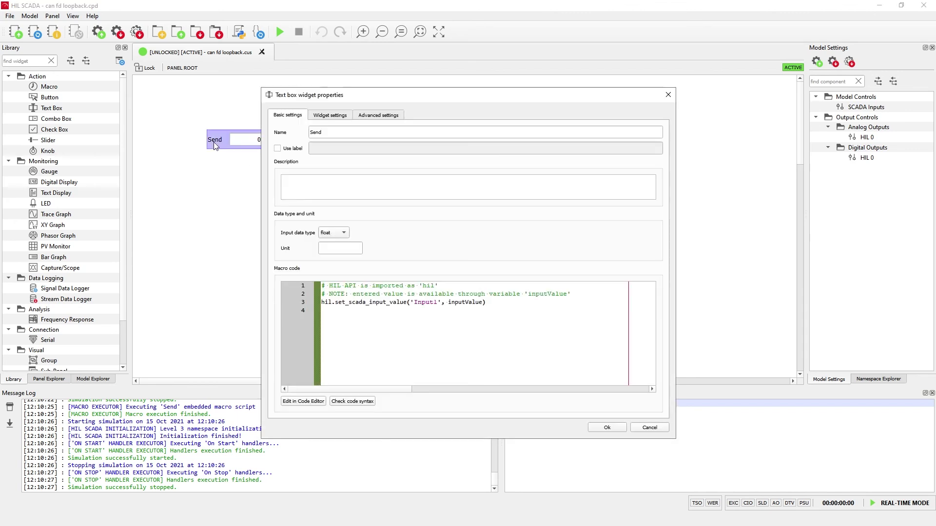
click(667, 94)
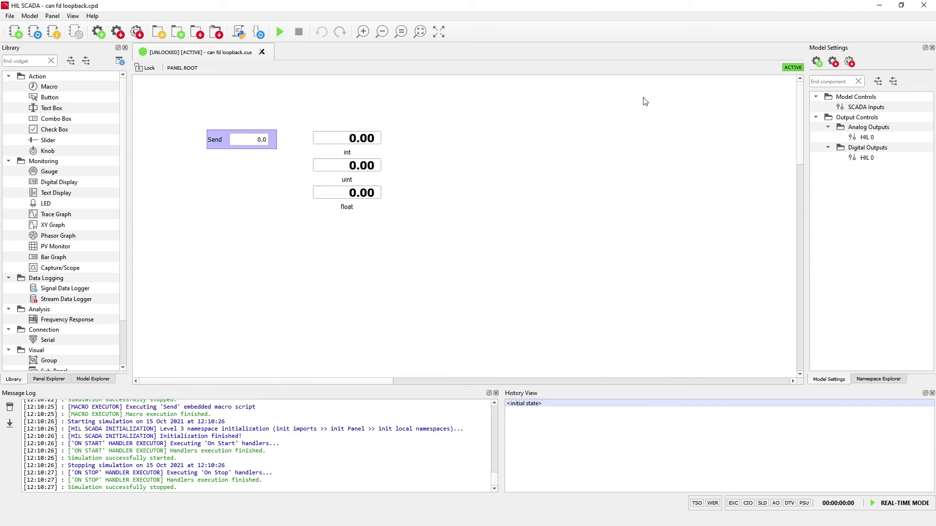
double_click(350, 153)
click(546, 146)
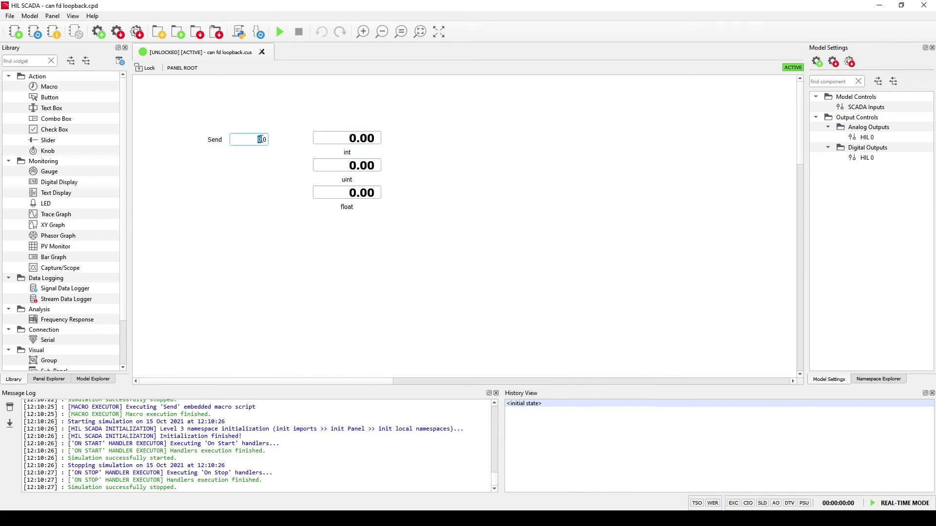
double_click(258, 139)
text(2.0)
key(Return)
click(280, 31)
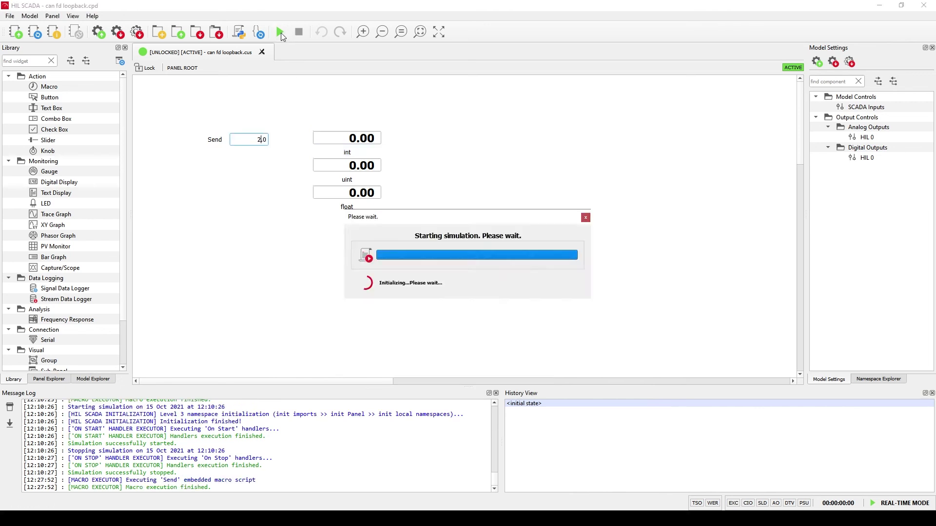
Send 4.0, 4.5 and finally 10.0 so the int, uint and float displays read 10.00.
double_click(254, 139)
text(4.0)
key(Return)
double_click(259, 139)
text(4.5)
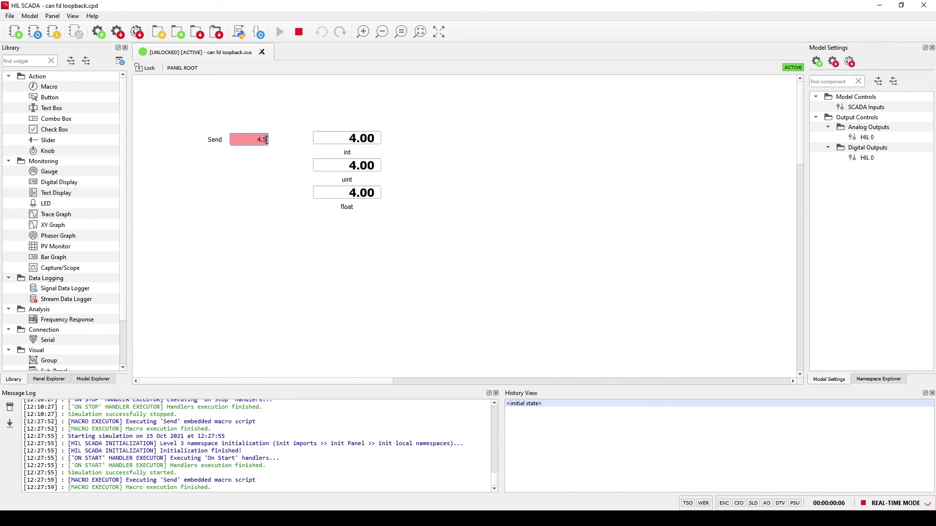
key(Return)
double_click(262, 140)
text(10.0)
key(Return)
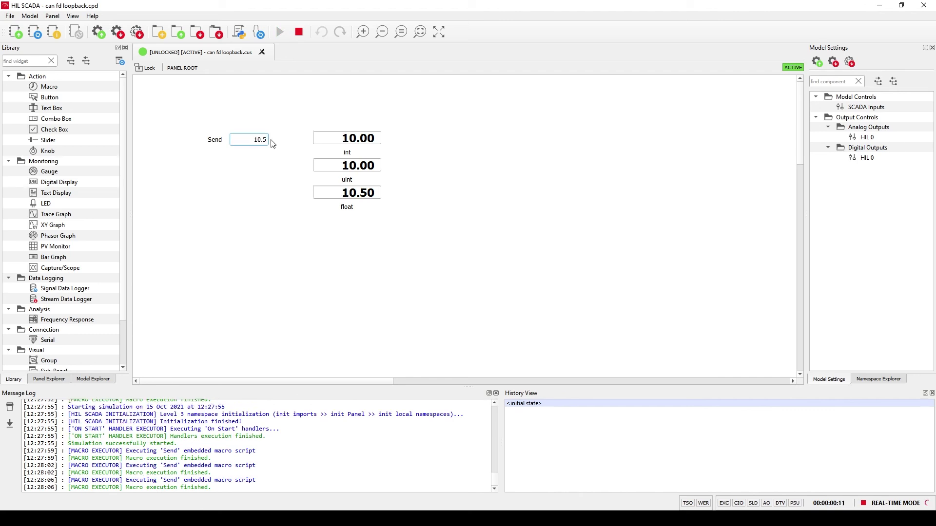
double_click(266, 140)
text(10.0)
key(Return)
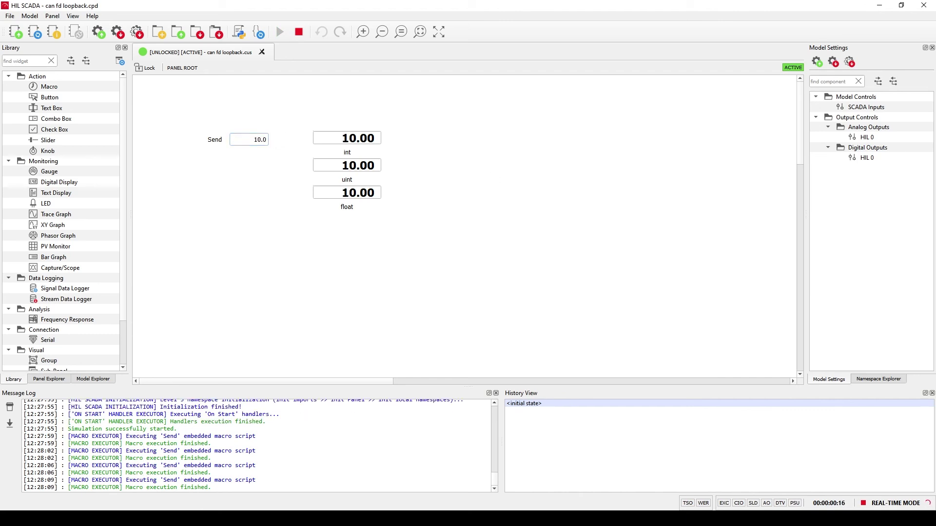